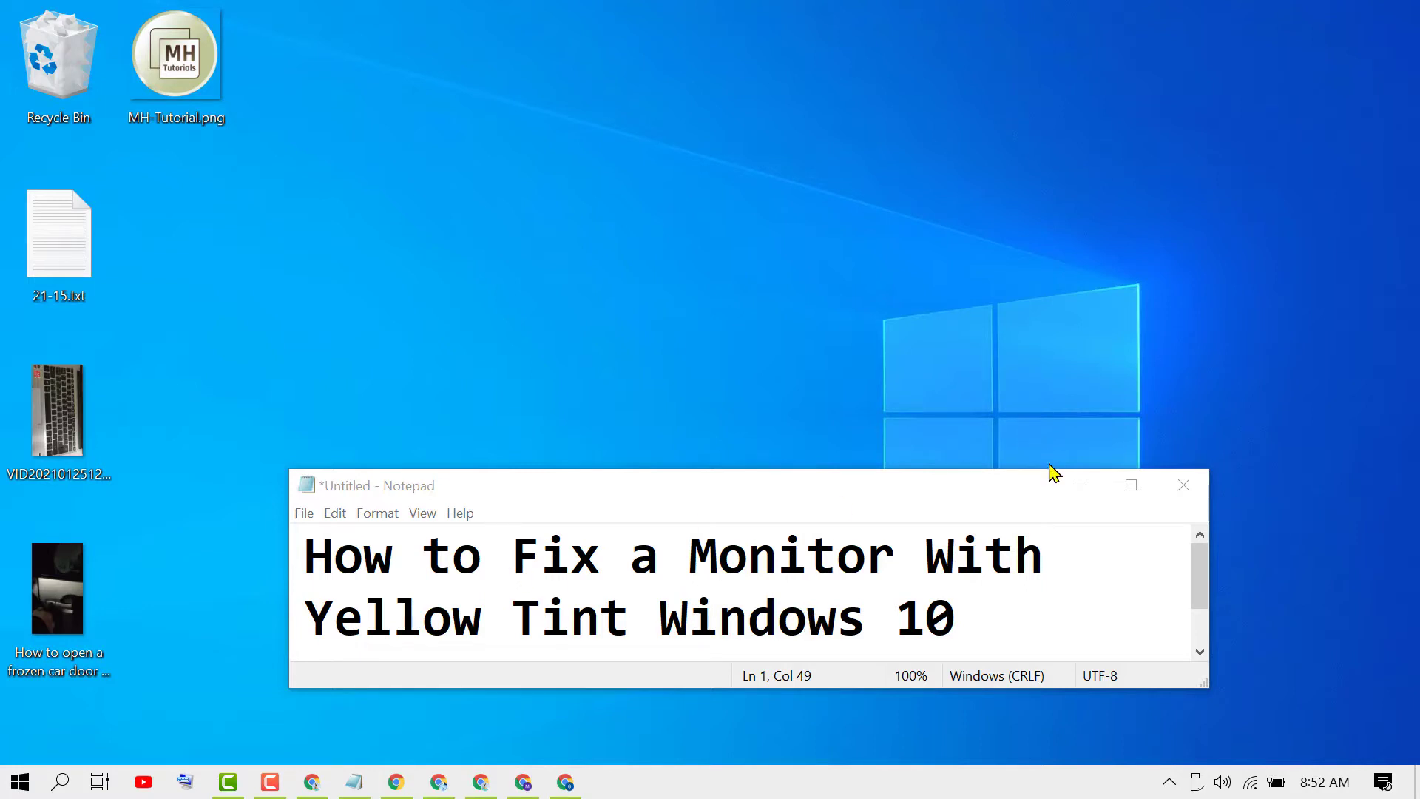
# Minimise the Notepad note 'How to Fix a Monitor With Yellow Tint Windows 10'.
pyautogui.click(1074, 490)
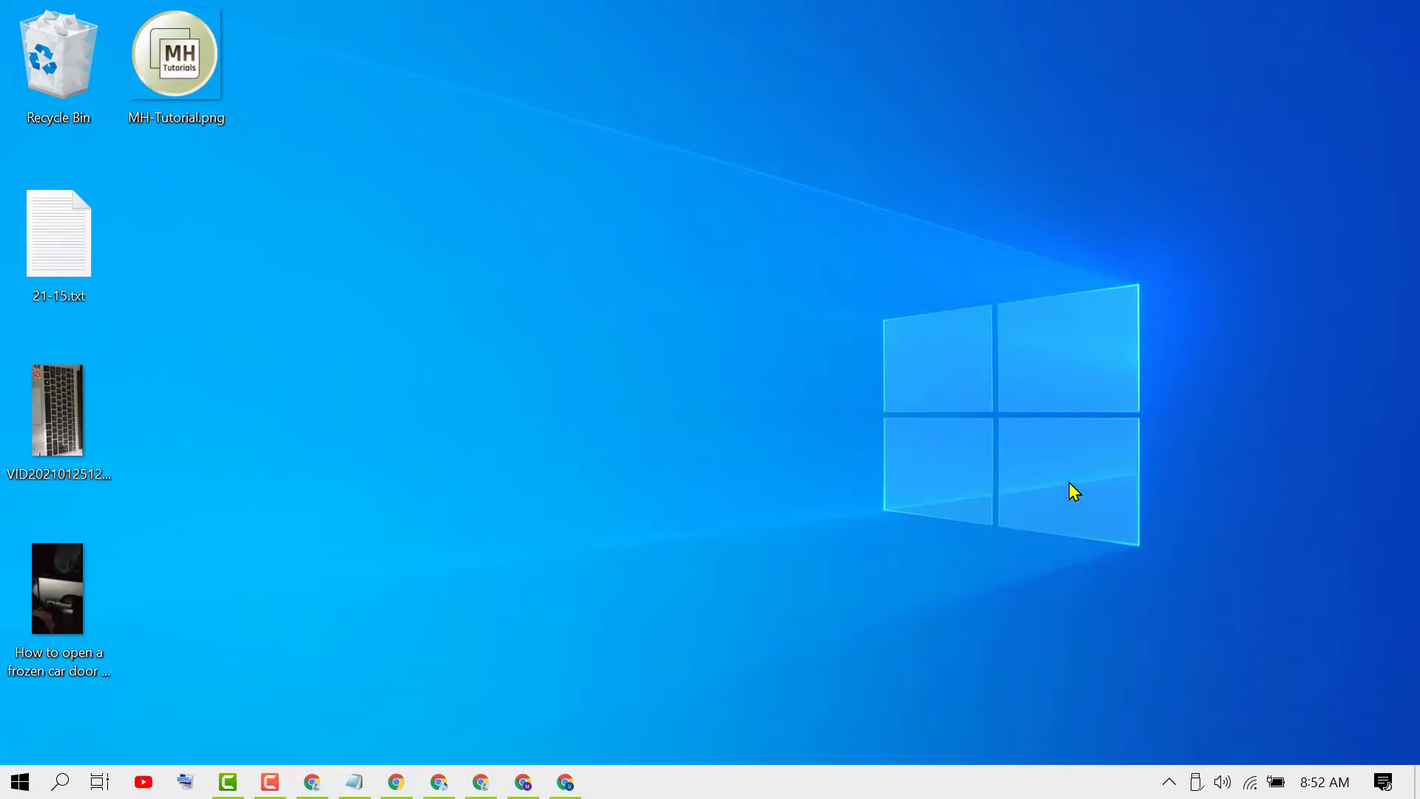
# Open Display settings from the desktop menu and toggle Night light on, then back off.
pyautogui.rightClick(635, 309)
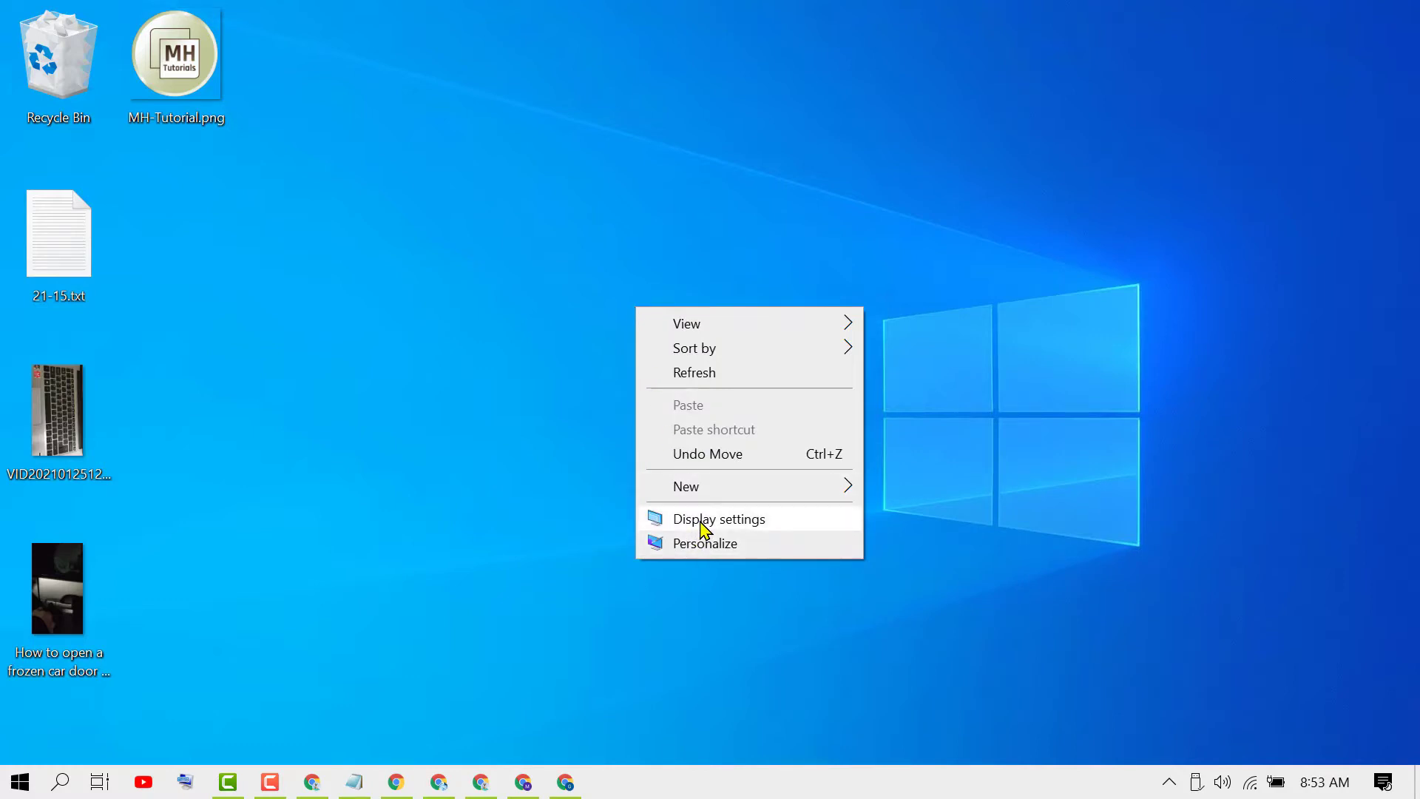
pyautogui.click(702, 528)
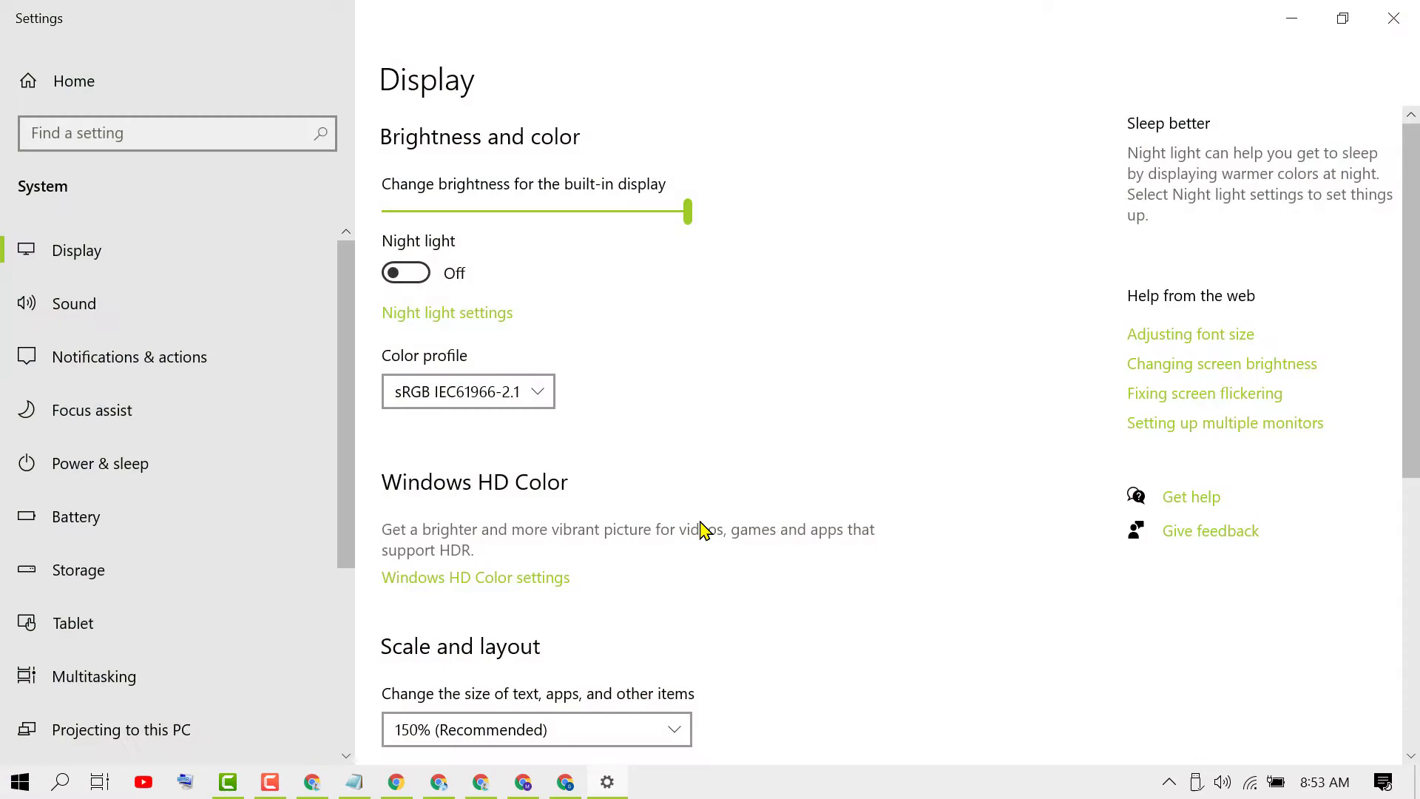
pyautogui.click(411, 272)
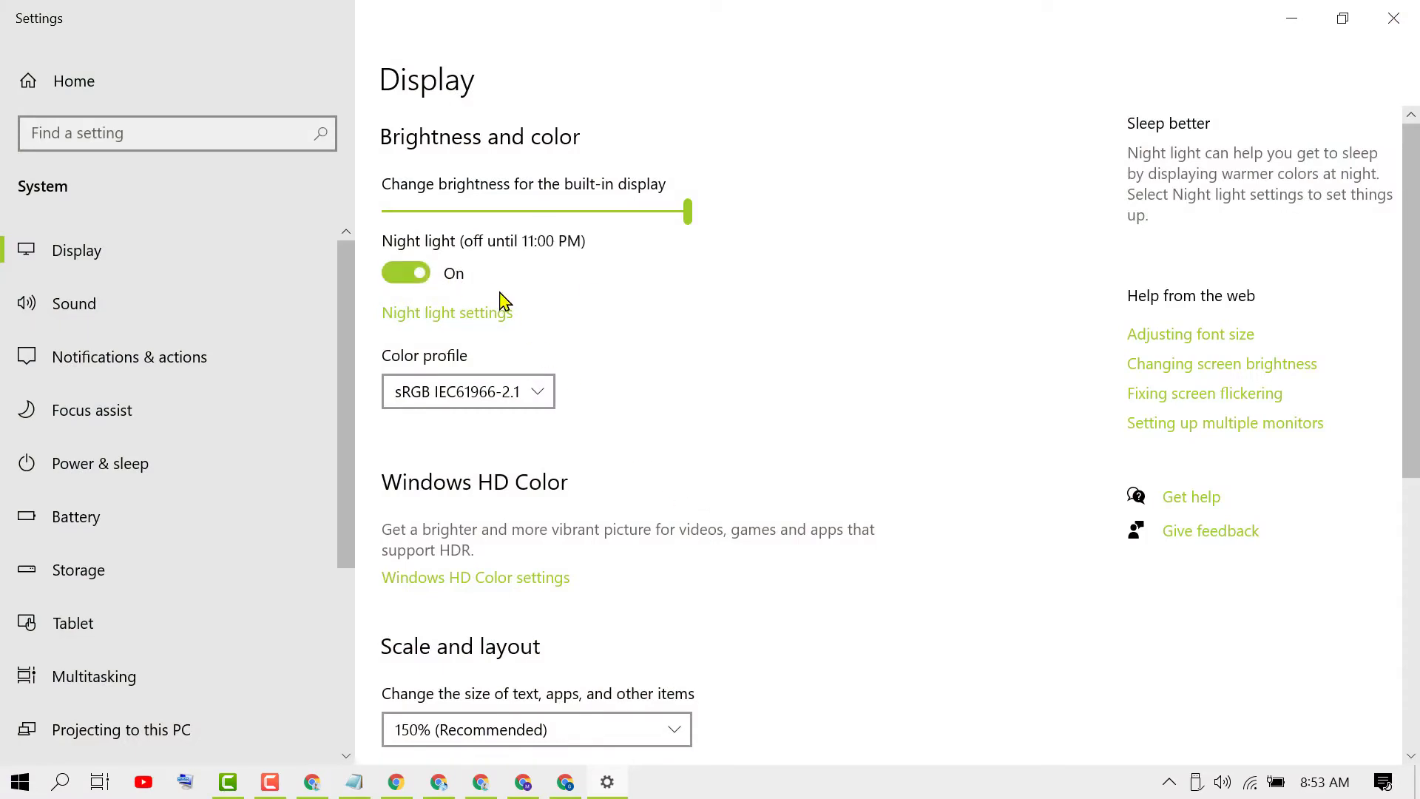
pyautogui.click(412, 277)
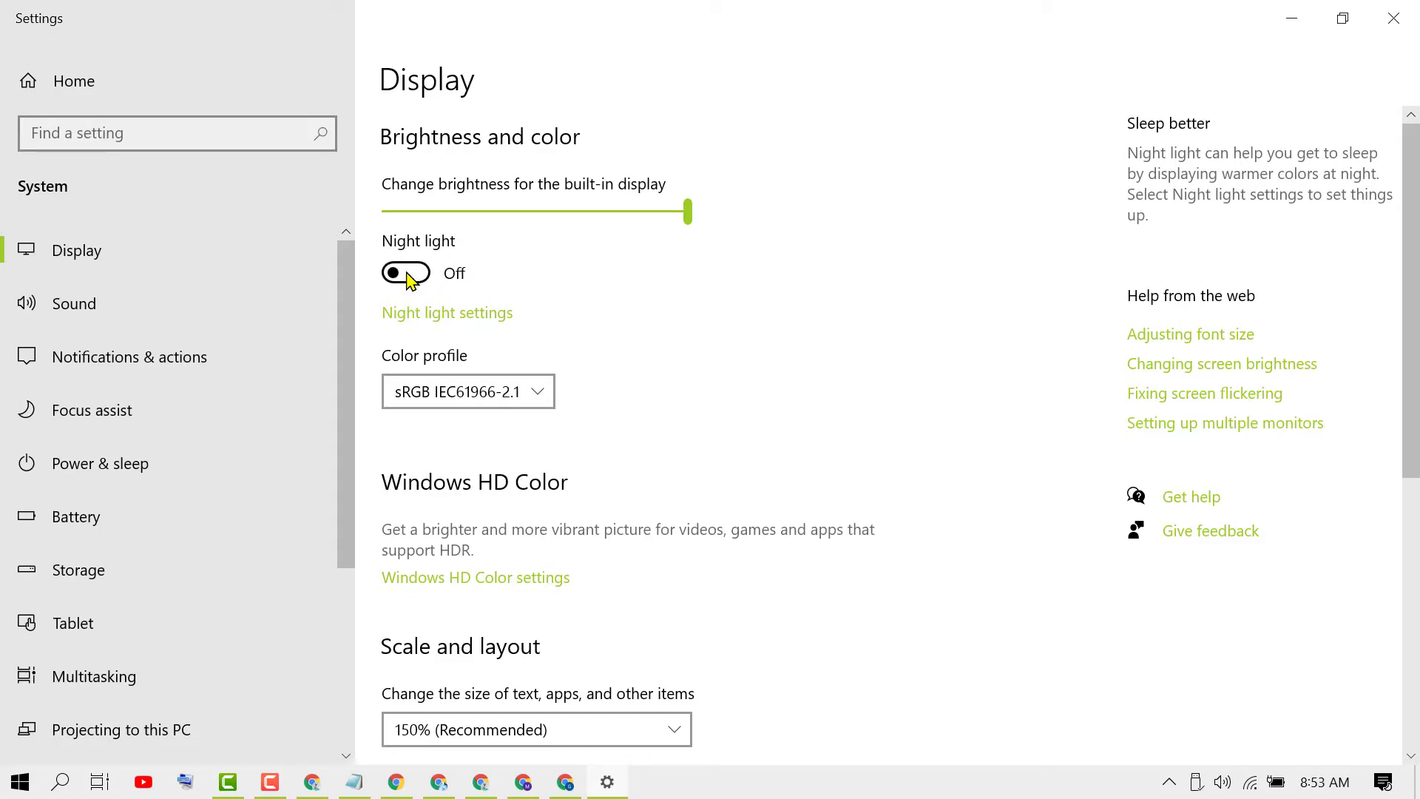
pyautogui.scroll(-2, 695, 552)
pyautogui.scroll(-4, 694, 552)
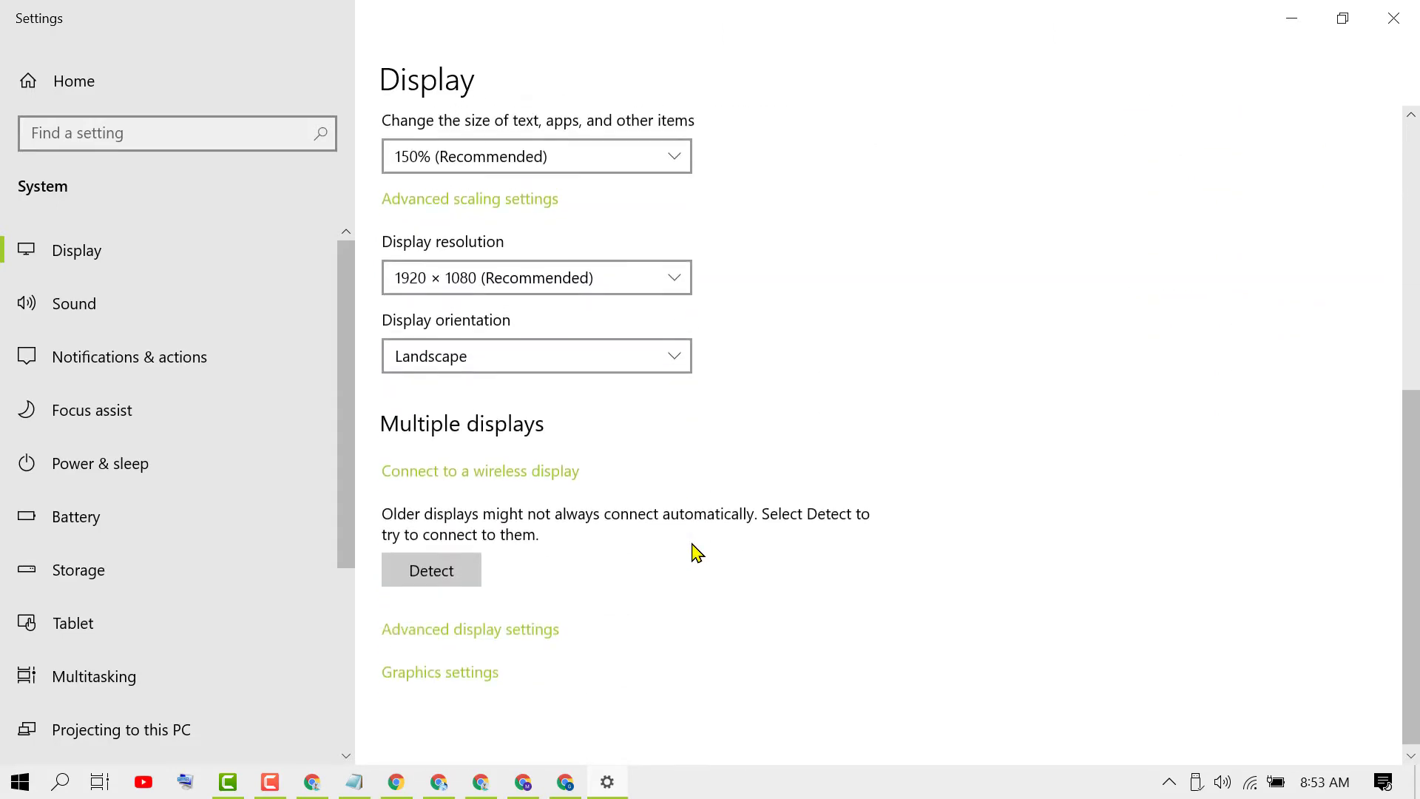
# Open Advanced display settings from the bottom of the Display page.
pyautogui.click(502, 627)
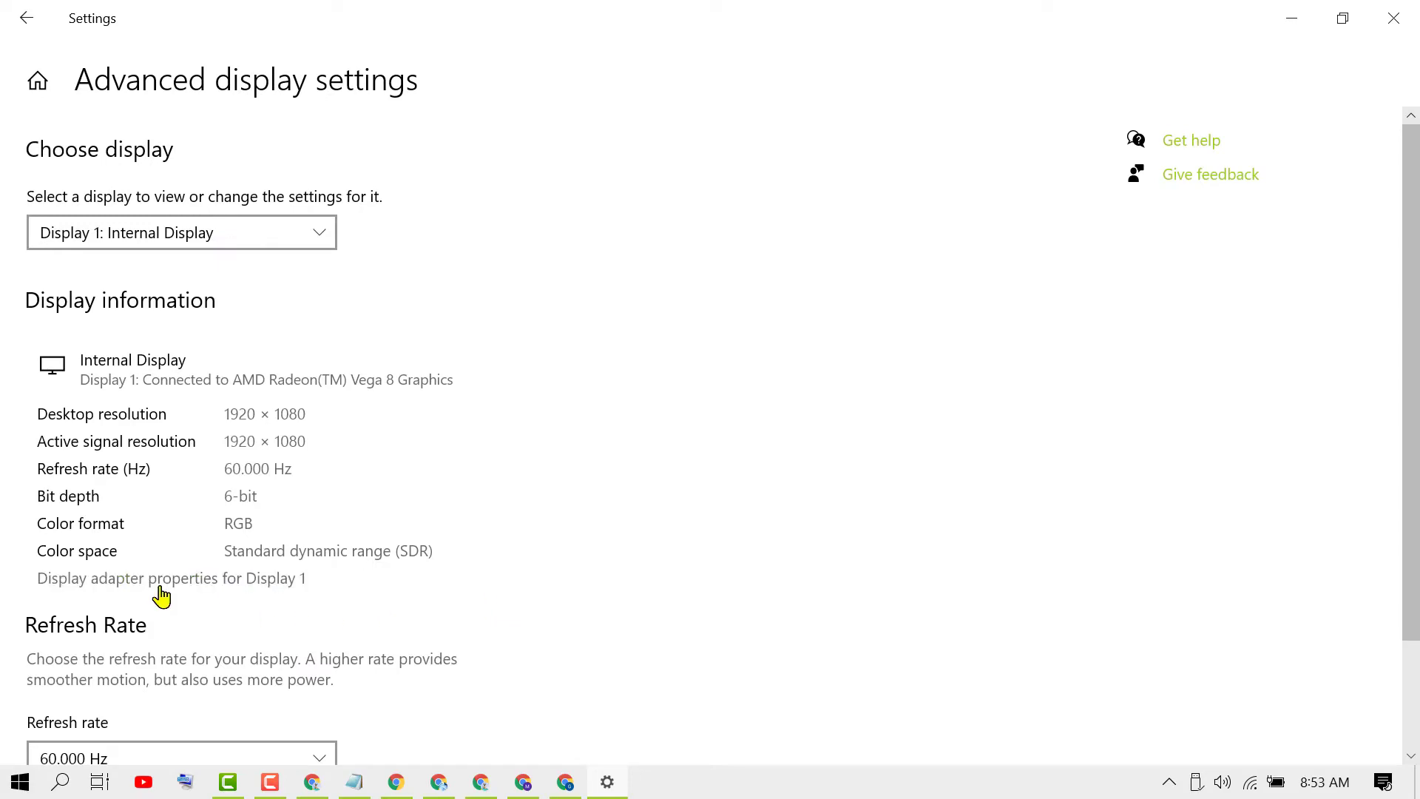
# Open Display 1's adapter properties and launch Color Management from its Color Management tab.
pyautogui.click(219, 604)
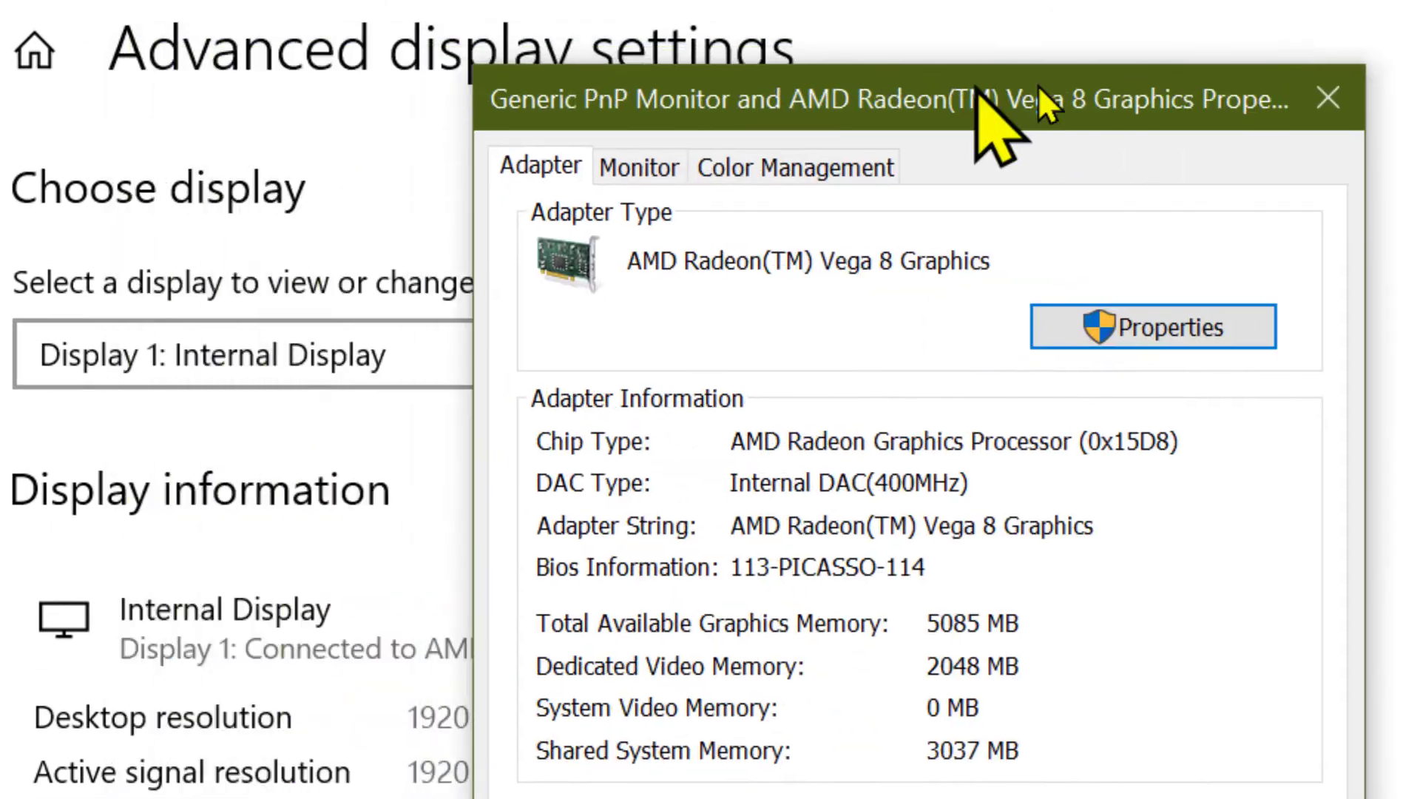
pyautogui.moveTo(988, 112); pyautogui.dragTo(1170, 180)
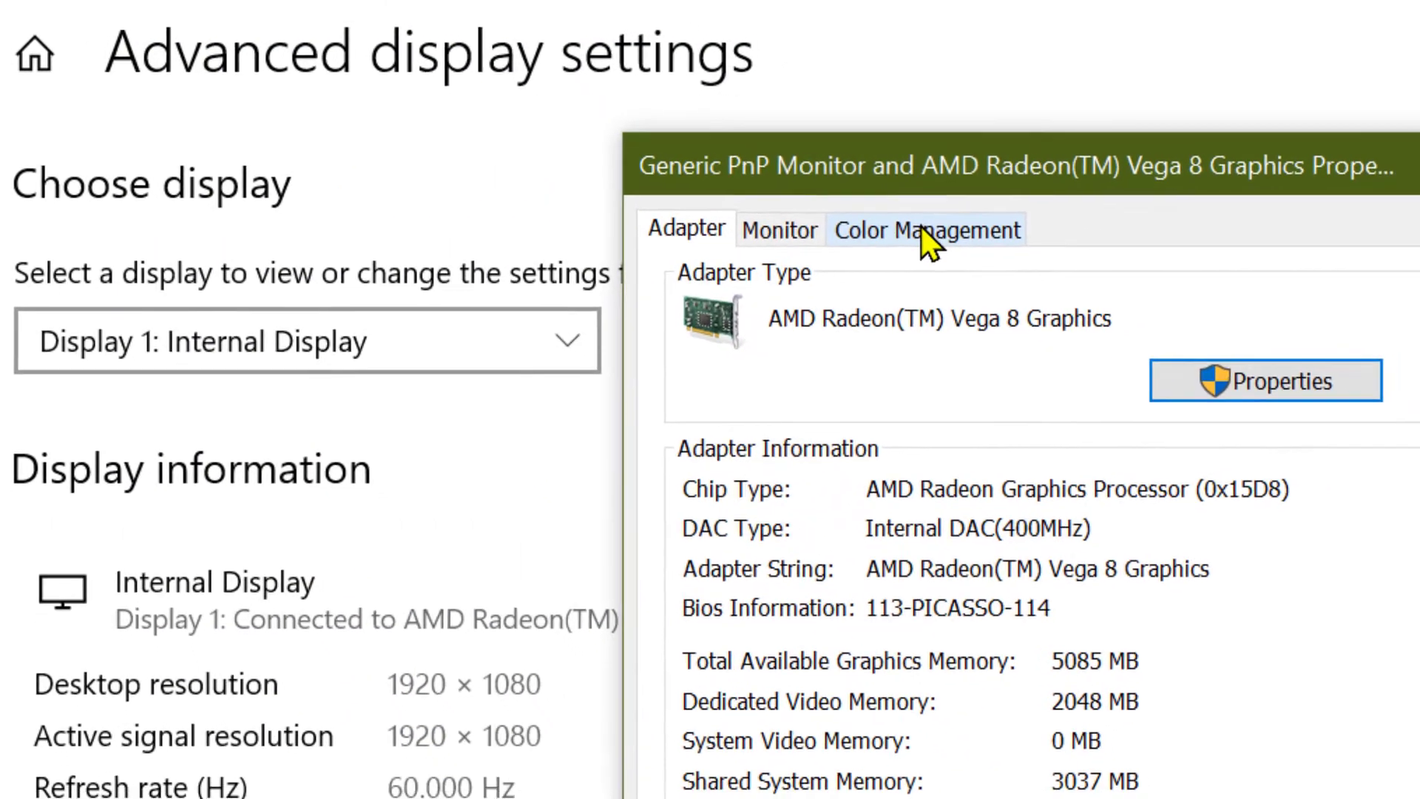
pyautogui.click(980, 248)
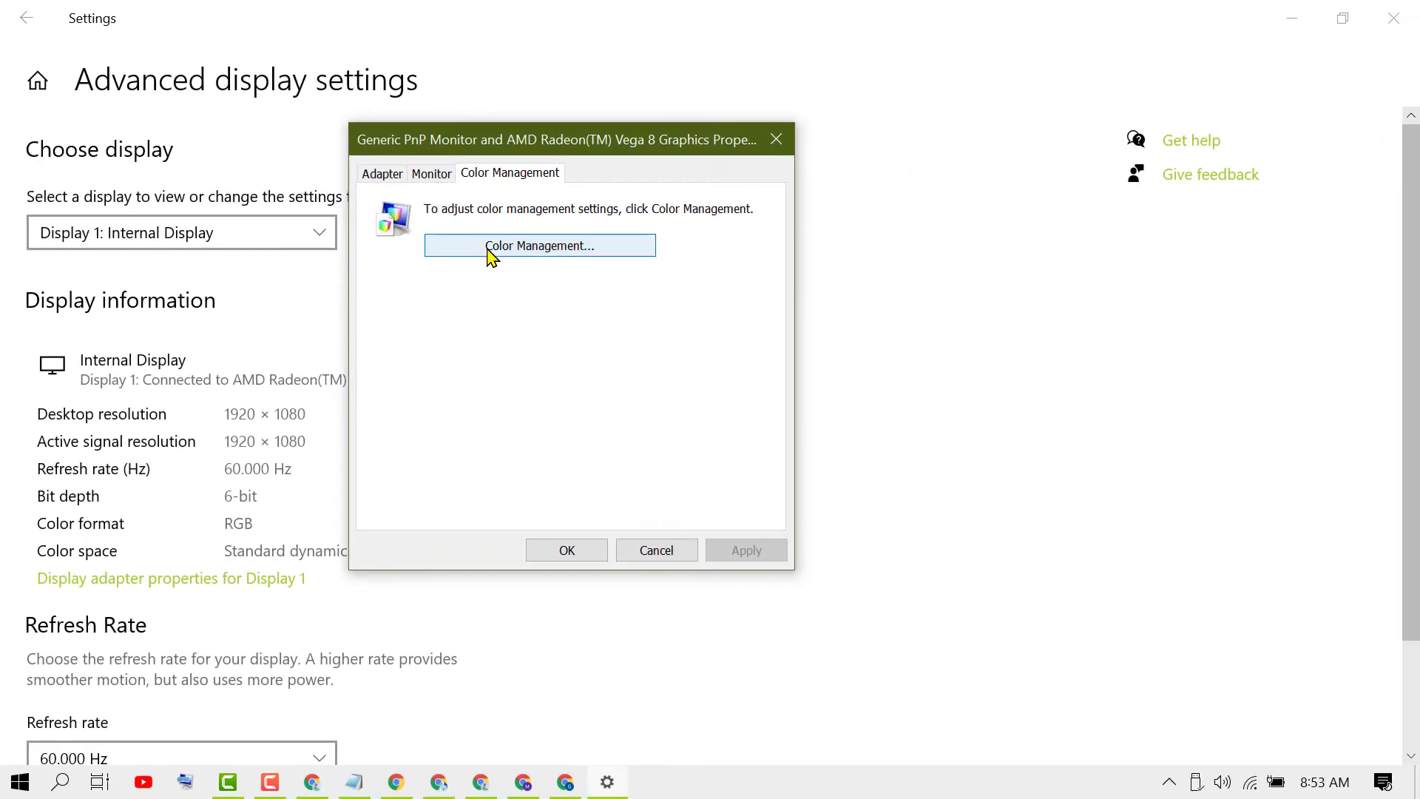
pyautogui.click(492, 255)
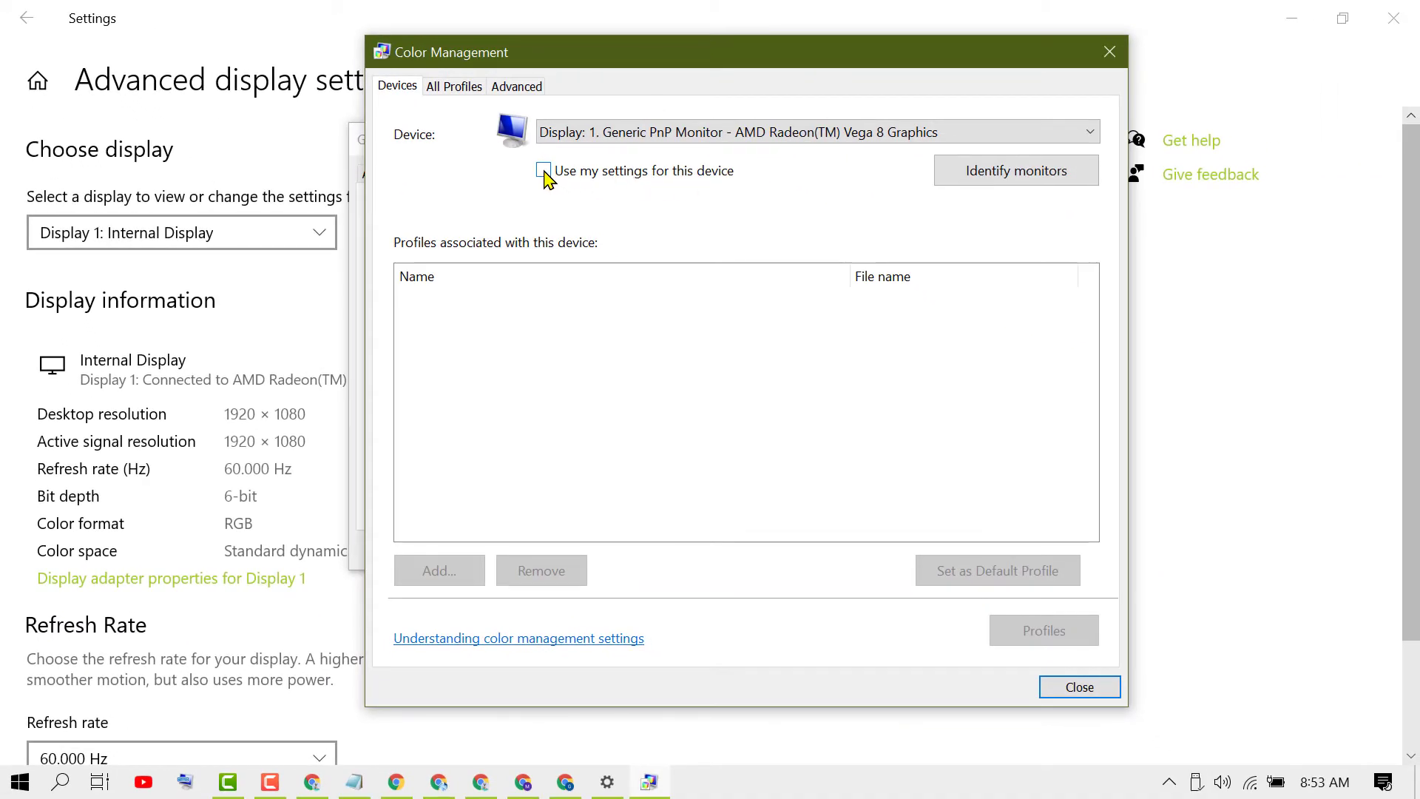
# Enable 'Use my settings for this device' and add the sRGB IEC61966-2.1 profile.
pyautogui.click(543, 172)
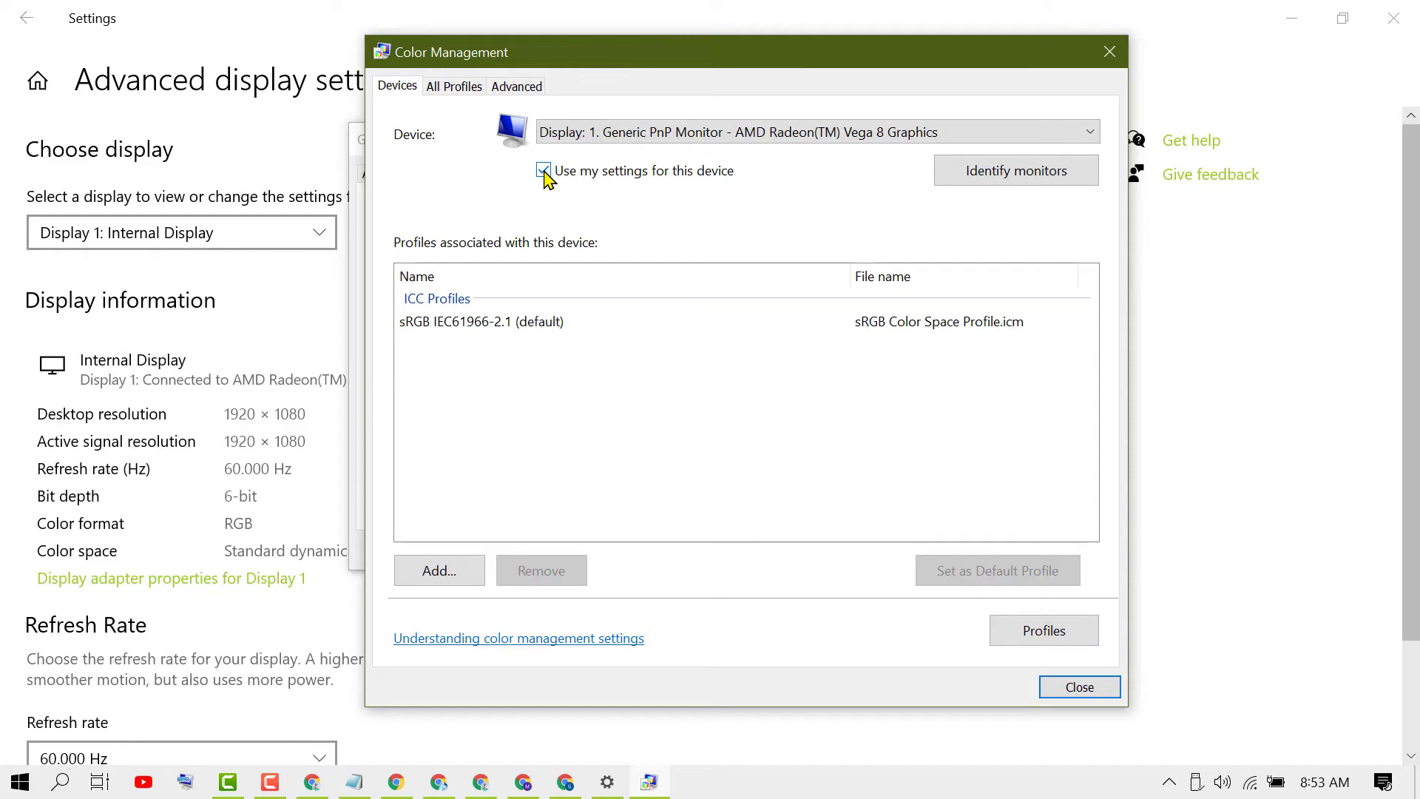
pyautogui.click(433, 575)
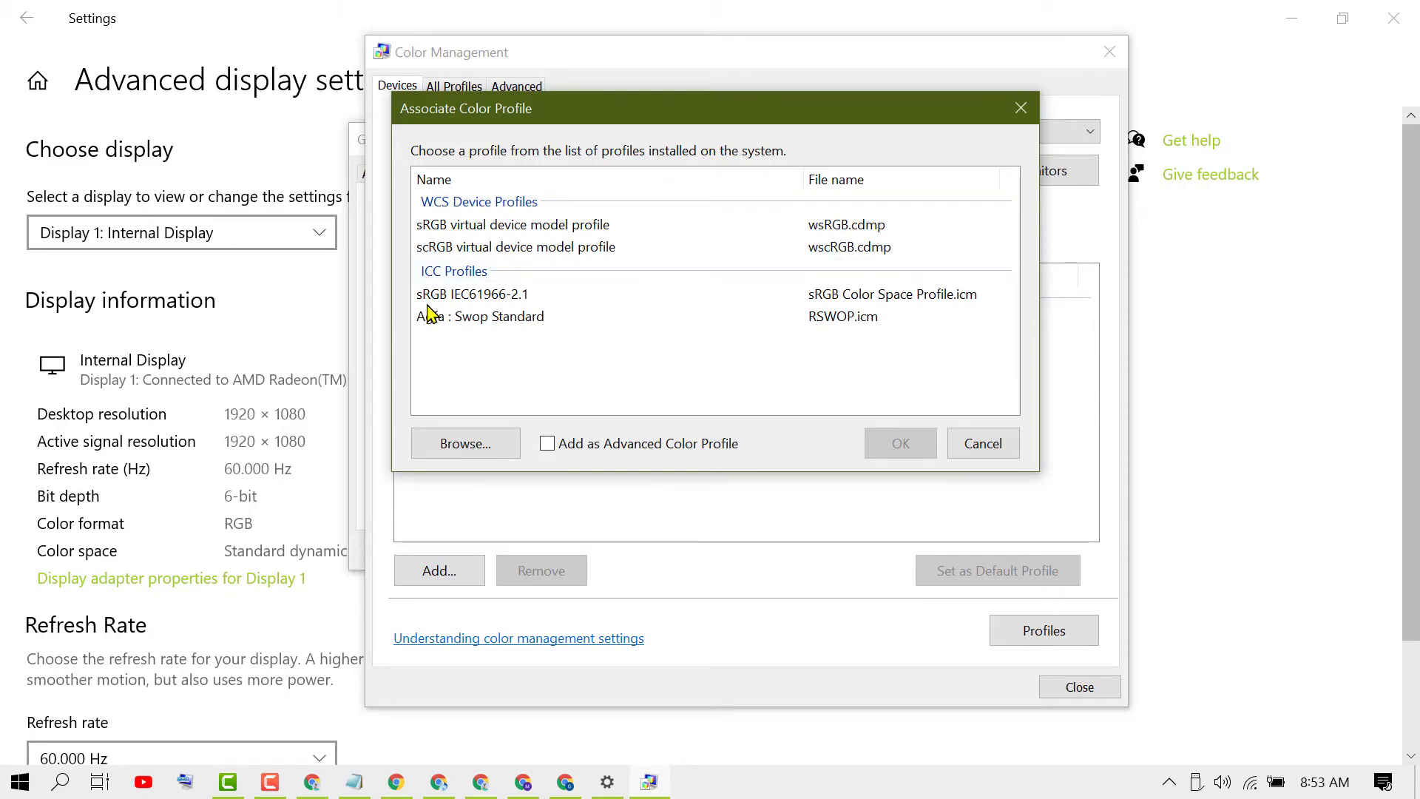
pyautogui.click(490, 298)
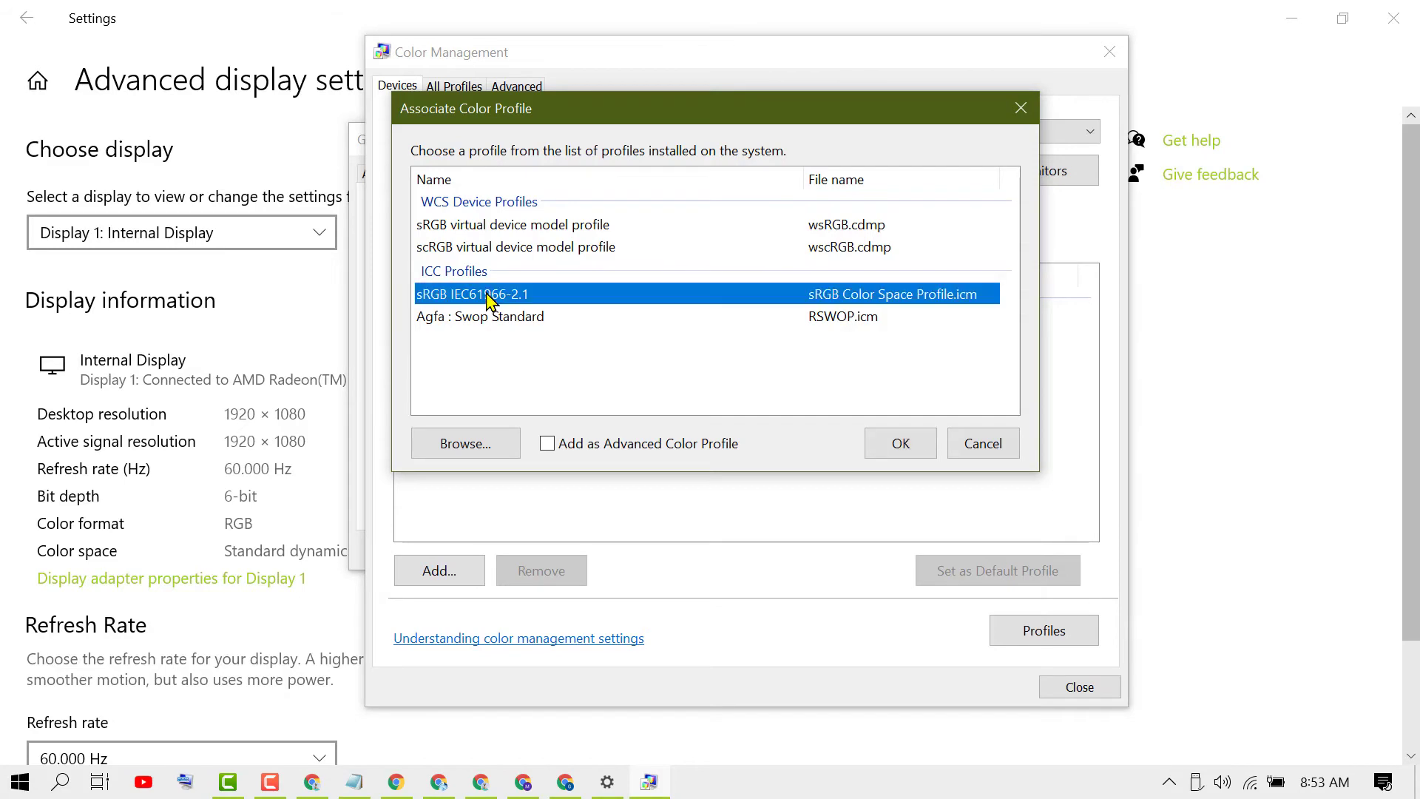
pyautogui.click(899, 443)
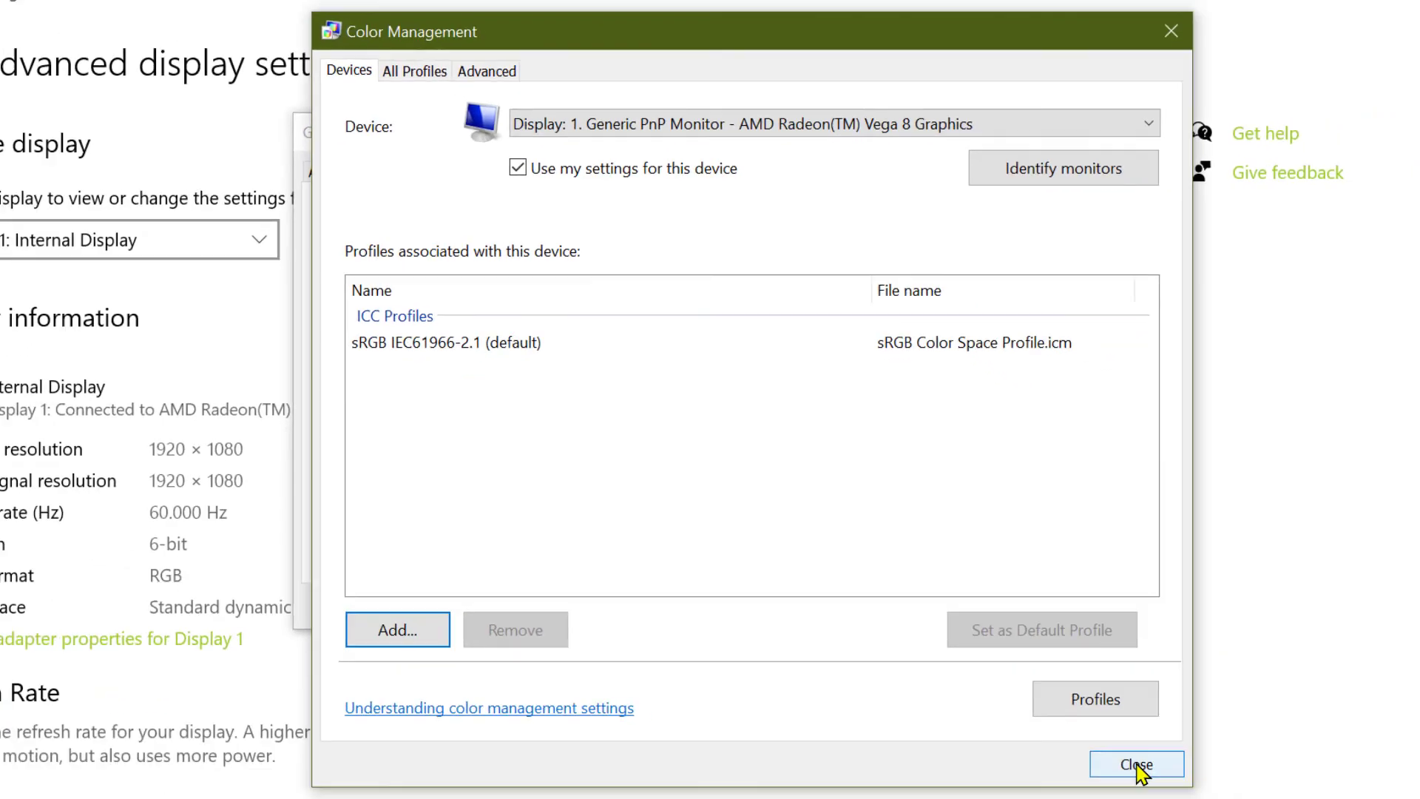
# Close Color Management, the adapter properties dialog and the Settings window.
pyautogui.click(1136, 764)
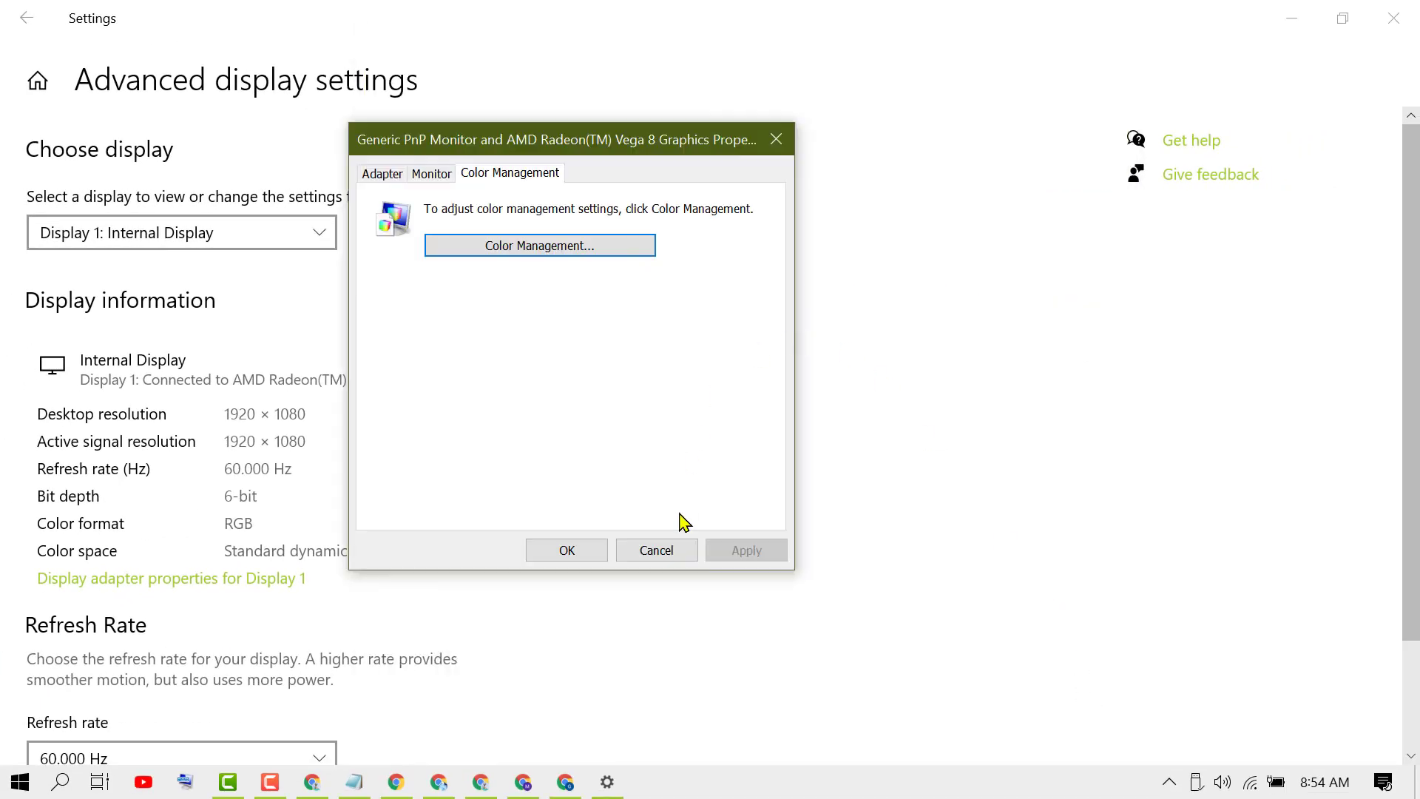
pyautogui.click(565, 550)
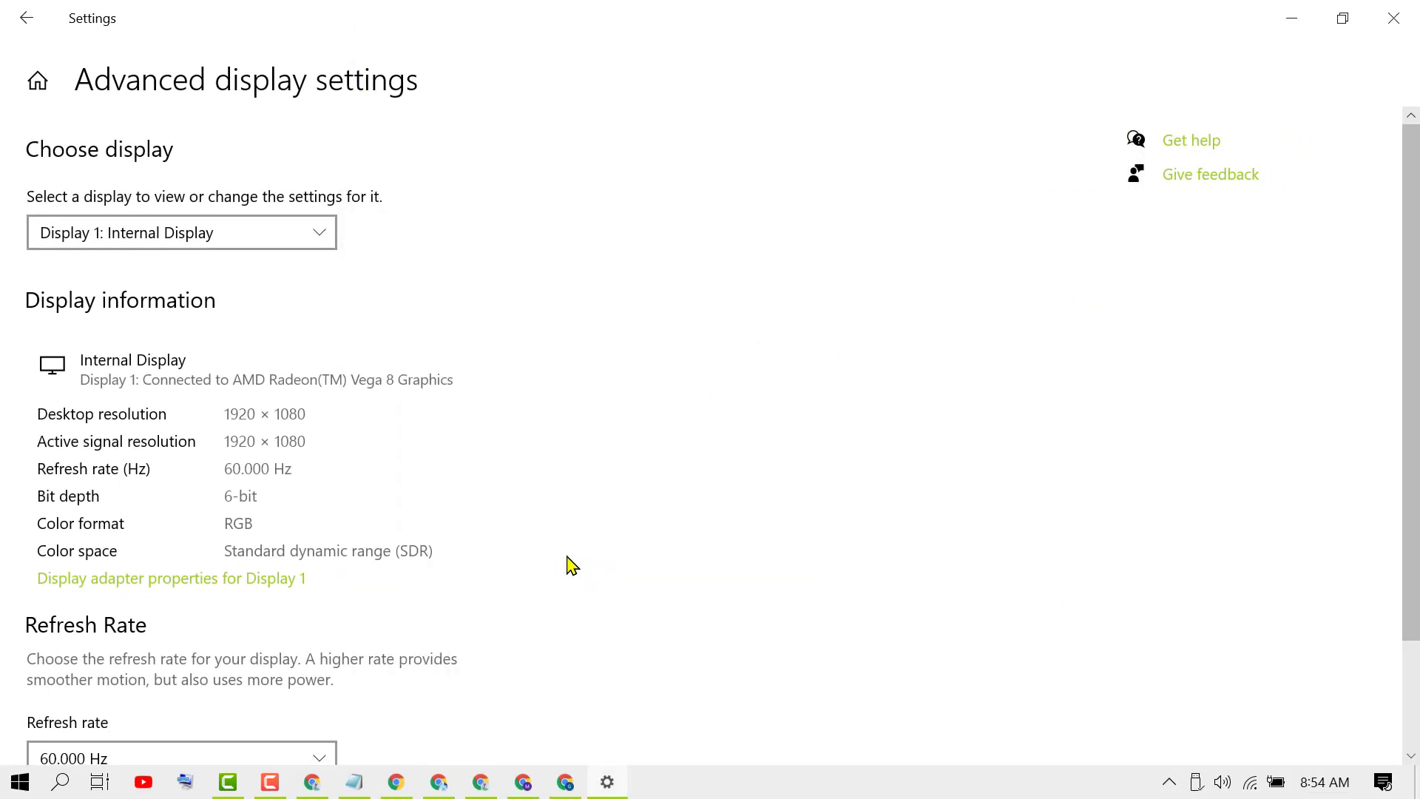
pyautogui.click(1401, 21)
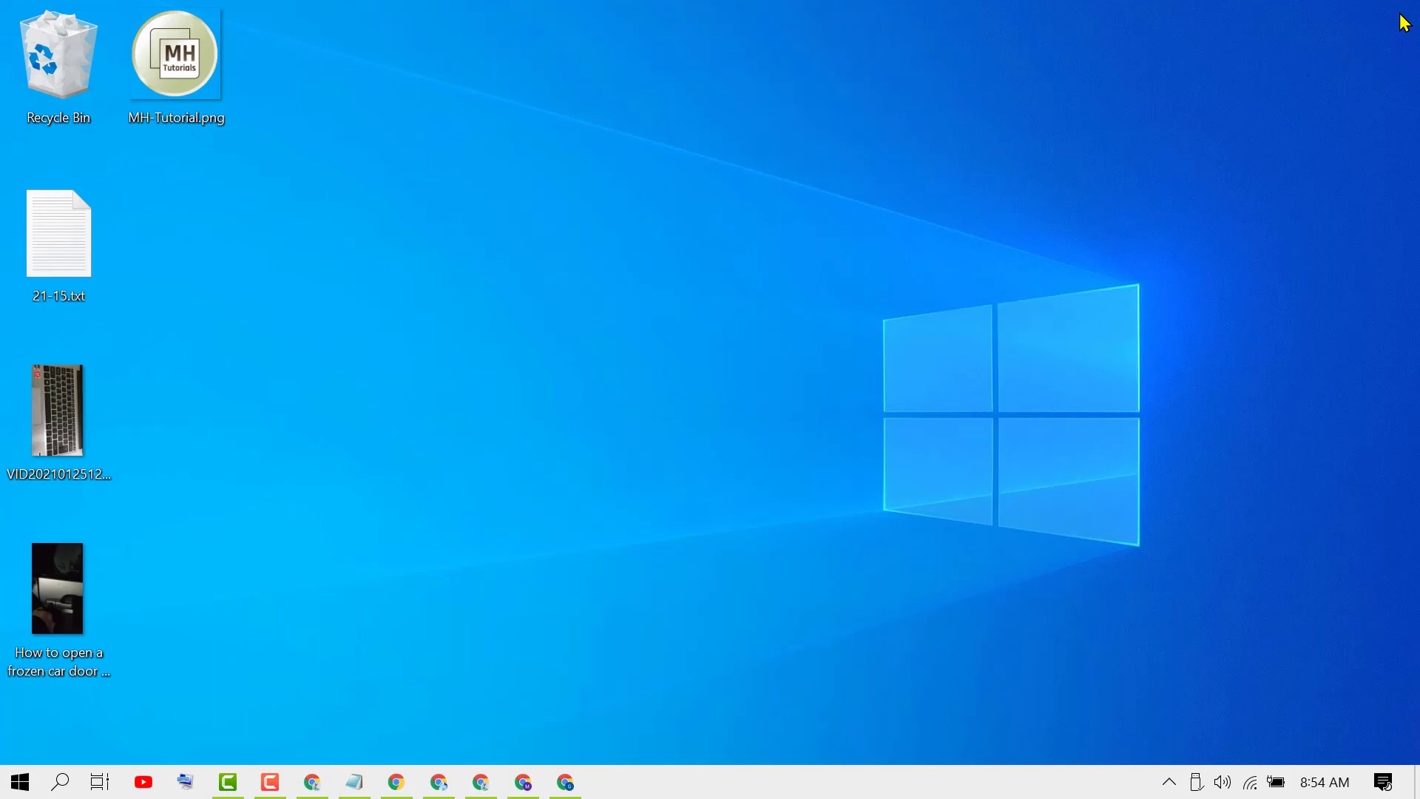